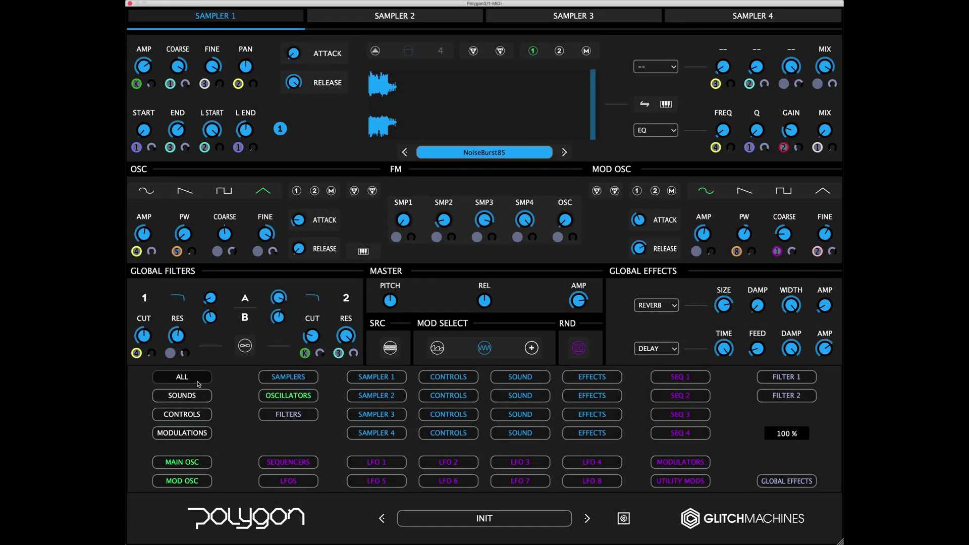
# Randomize all parameters of the INIT patch with the randomizer four times in a row
pyautogui.click(198, 384)
pyautogui.click(198, 384)
pyautogui.click(198, 383)
pyautogui.click(198, 384)
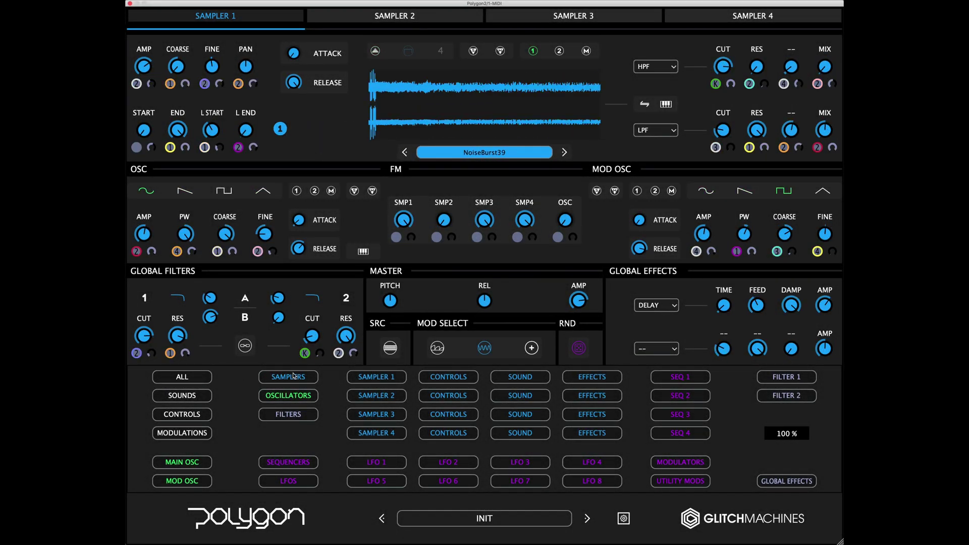
# Randomize only the sampler section four times, leaving the oscillators and filters out
pyautogui.click(294, 376)
pyautogui.click(294, 375)
pyautogui.click(294, 376)
pyautogui.click(294, 376)
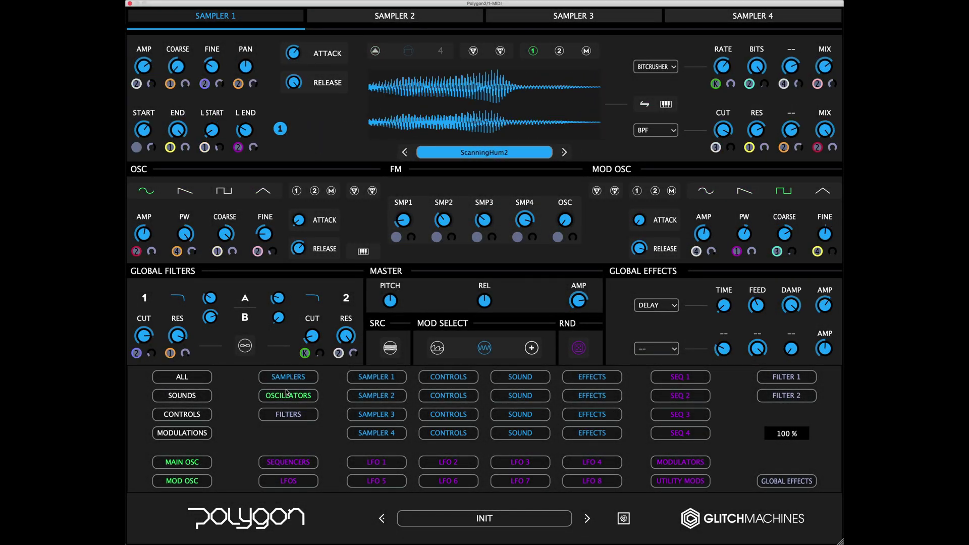
# Randomize both oscillators together four times, followed by the mod oscillator twice and the main oscillator twice
pyautogui.click(285, 395)
pyautogui.click(285, 395)
pyautogui.click(285, 395)
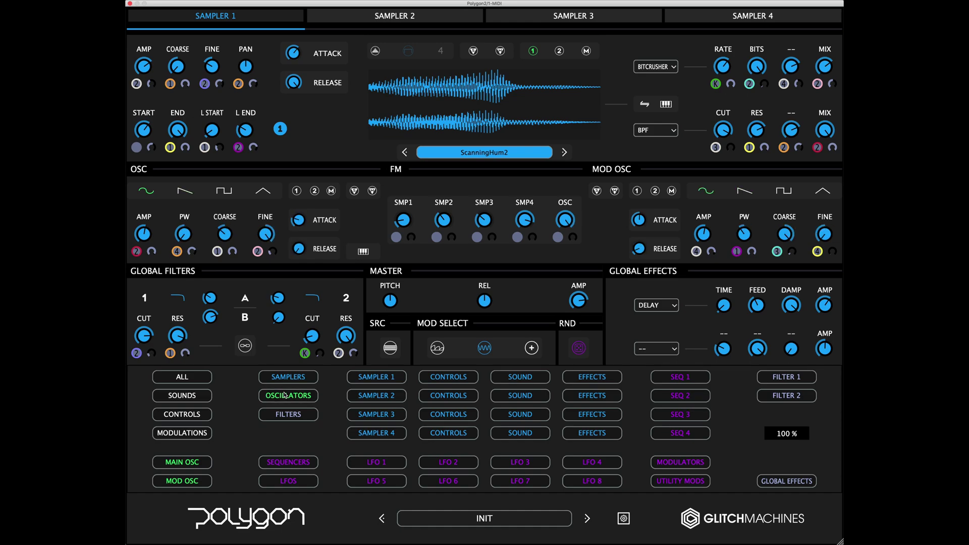
pyautogui.click(285, 395)
pyautogui.click(200, 478)
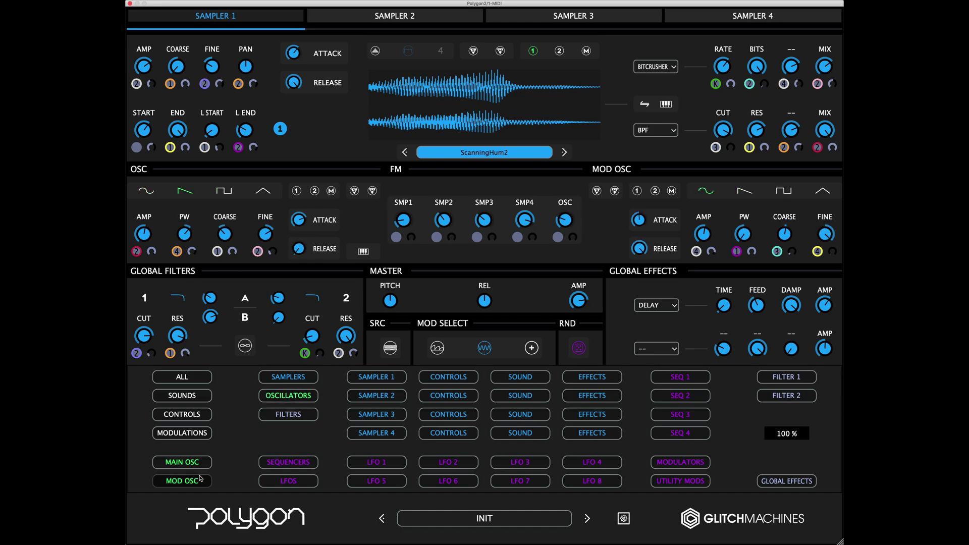
pyautogui.click(200, 478)
pyautogui.click(195, 467)
pyautogui.click(195, 467)
# Randomize the modulation assignments six times and the control parameters twice
pyautogui.click(196, 436)
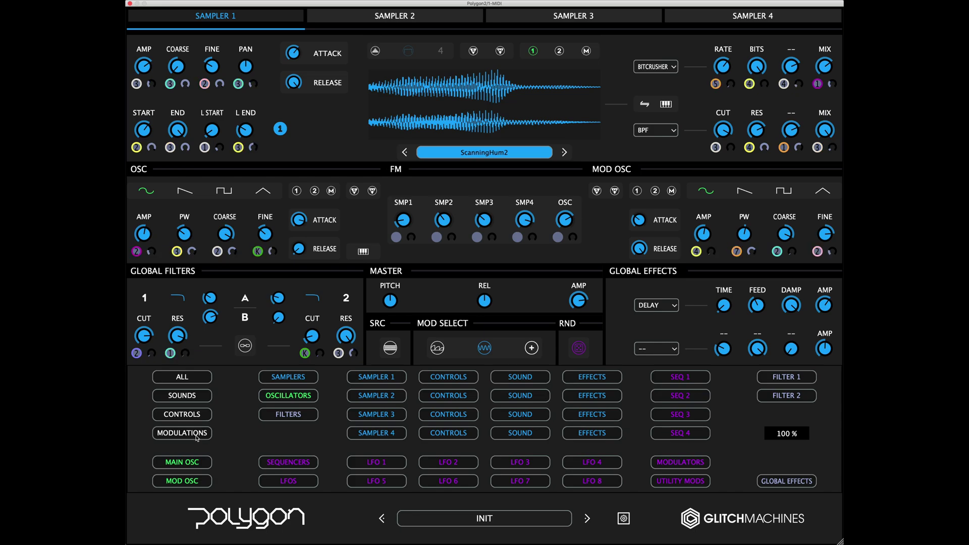
pyautogui.click(196, 436)
pyautogui.click(197, 436)
pyautogui.click(197, 437)
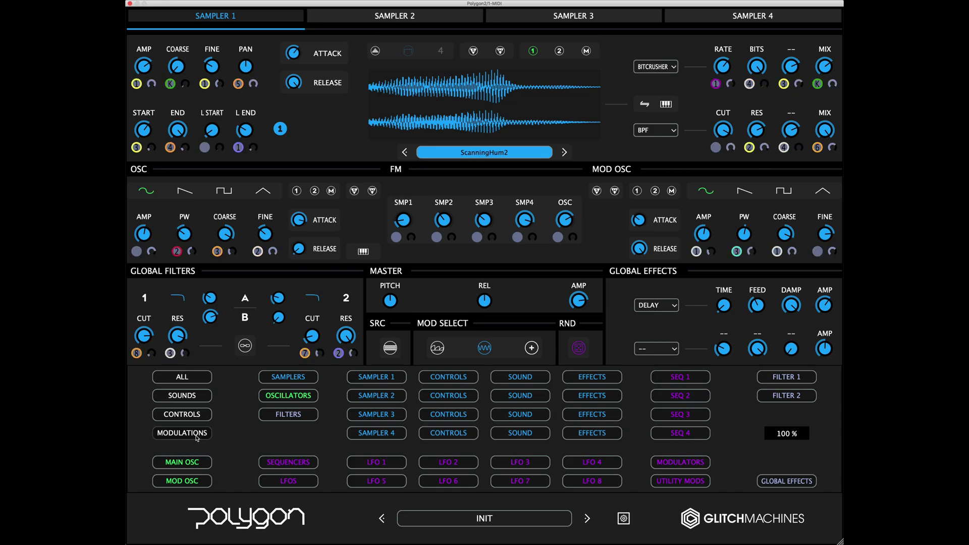
pyautogui.click(196, 437)
pyautogui.click(197, 437)
pyautogui.click(189, 414)
pyautogui.click(189, 415)
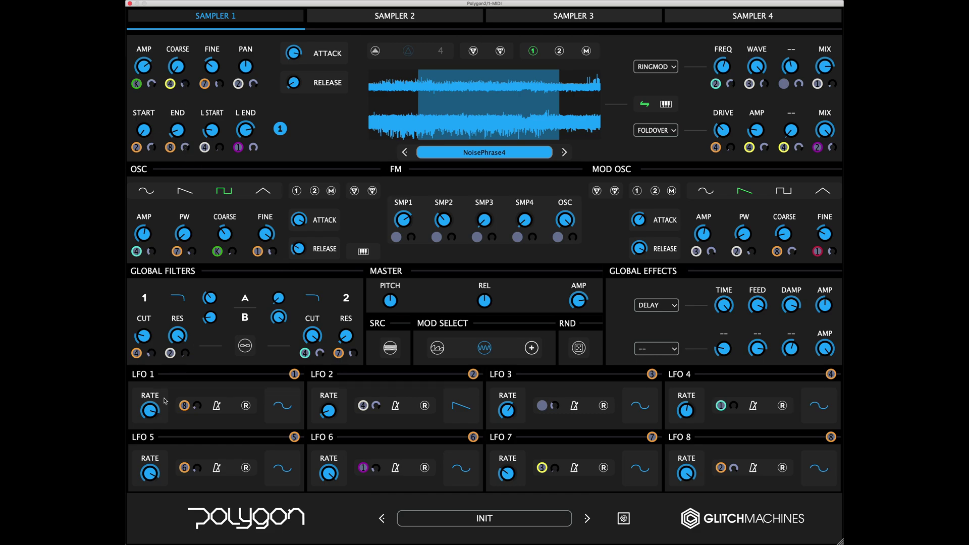
# Lower the rates of LFO 1, LFO 5, LFO 6, LFO 3 and LFO 4
pyautogui.moveTo(151, 412); pyautogui.dragTo(147, 525)
pyautogui.moveTo(153, 476)
pyautogui.mouseDown()
pyautogui.moveTo(156, 510)
pyautogui.moveTo(151, 481)
pyautogui.mouseUp()
pyautogui.moveTo(329, 473); pyautogui.dragTo(328, 525)
pyautogui.moveTo(511, 415); pyautogui.dragTo(509, 485)
pyautogui.moveTo(679, 414); pyautogui.dragTo(682, 528)
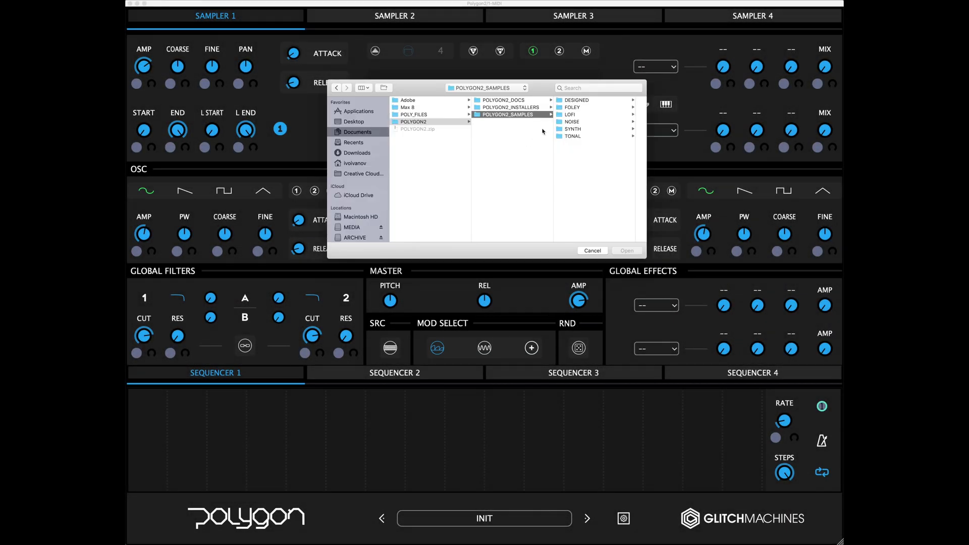
# Load BalloonLarge15.wav from the FOLEY folder of POLYGON2_SAMPLES into Sampler 1
pyautogui.click(572, 108)
pyautogui.doubleClick(611, 145)
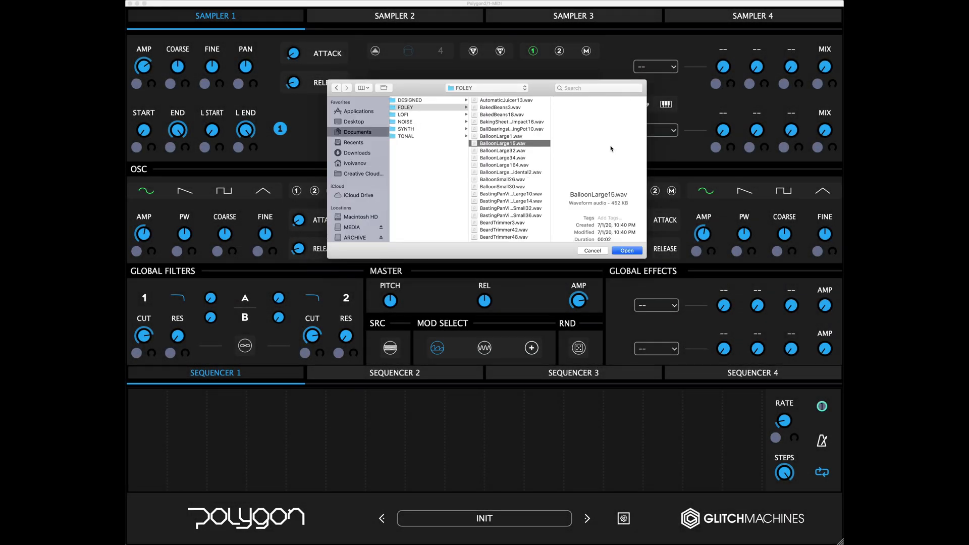
# Open the randomizer and randomize the sampler section six times, replacing the loaded sample and its settings
pyautogui.click(578, 348)
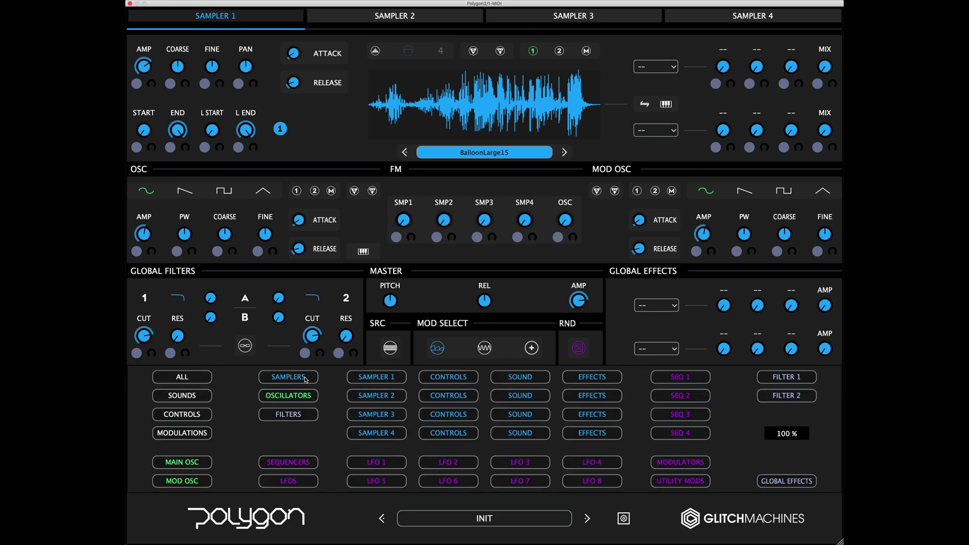
pyautogui.click(304, 377)
pyautogui.click(305, 378)
pyautogui.click(304, 377)
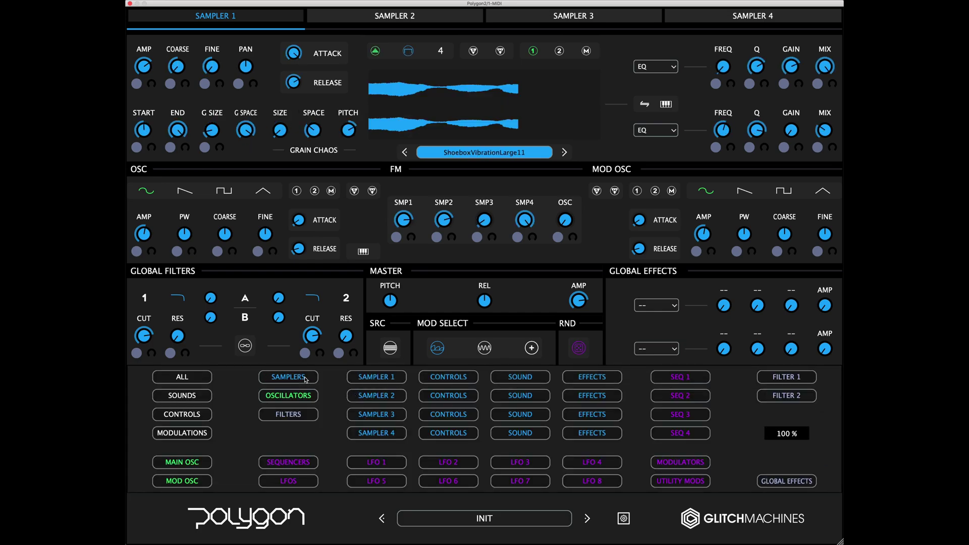
pyautogui.click(304, 377)
pyautogui.click(304, 377)
pyautogui.click(304, 377)
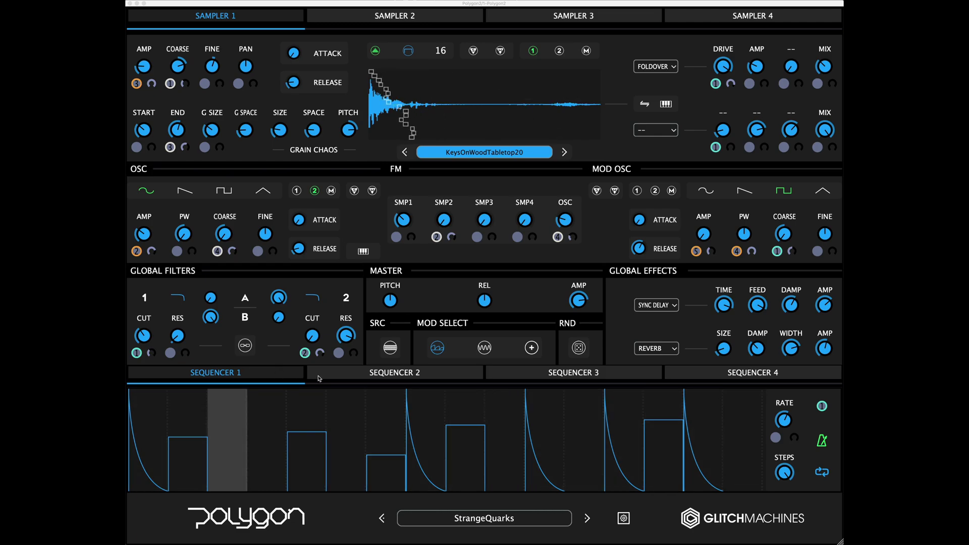
# Examine the step patterns of all four modulation sequencers in the StrangeQuarks preset, ending back on Sequencer 1
pyautogui.click(321, 376)
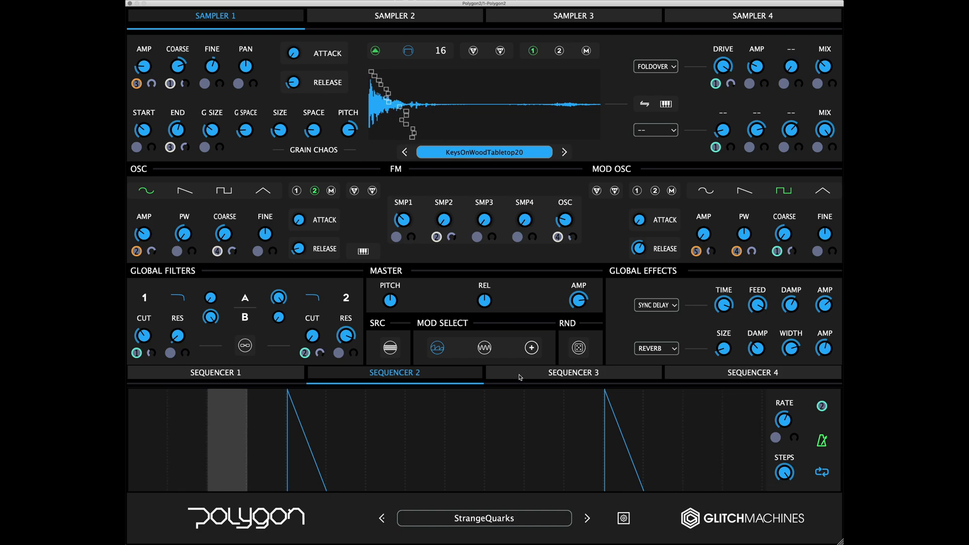
pyautogui.click(565, 374)
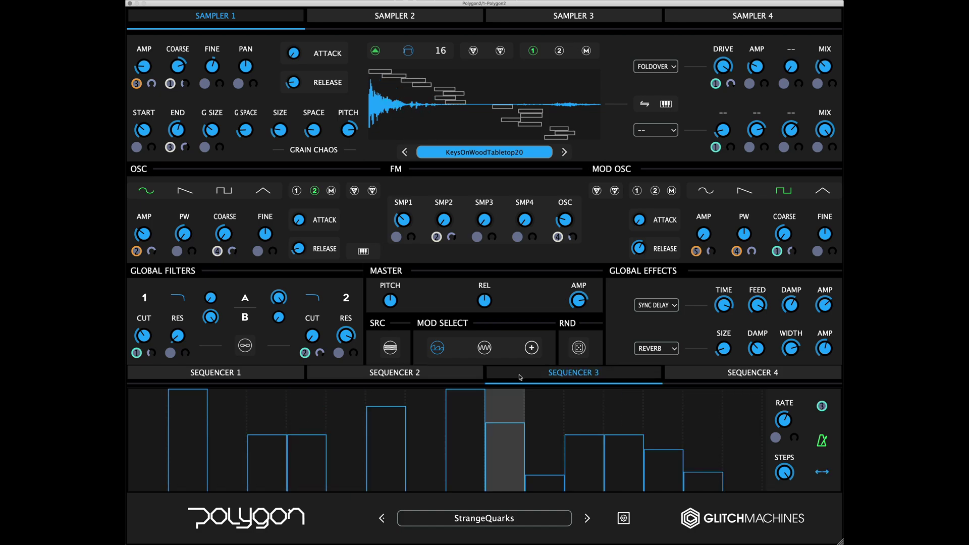
pyautogui.click(693, 373)
pyautogui.click(548, 375)
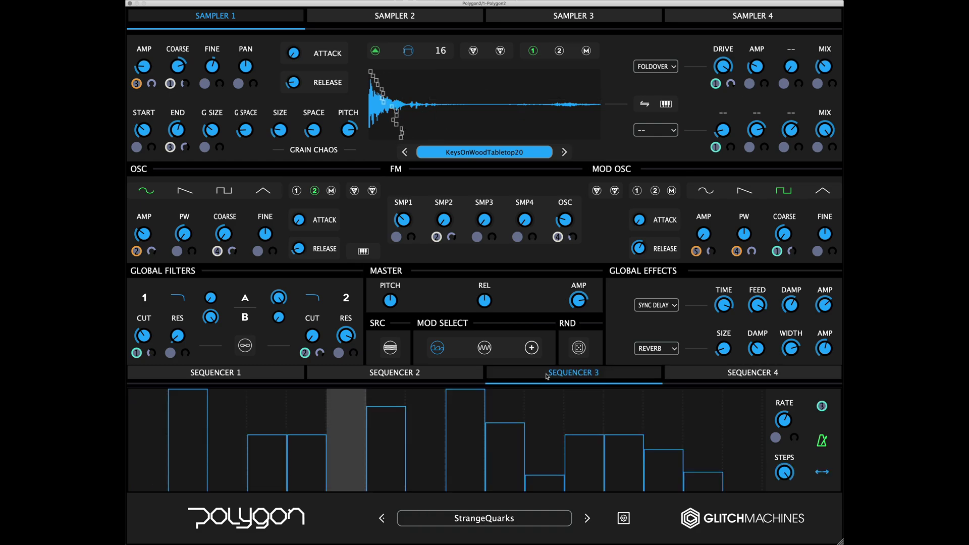
pyautogui.click(450, 375)
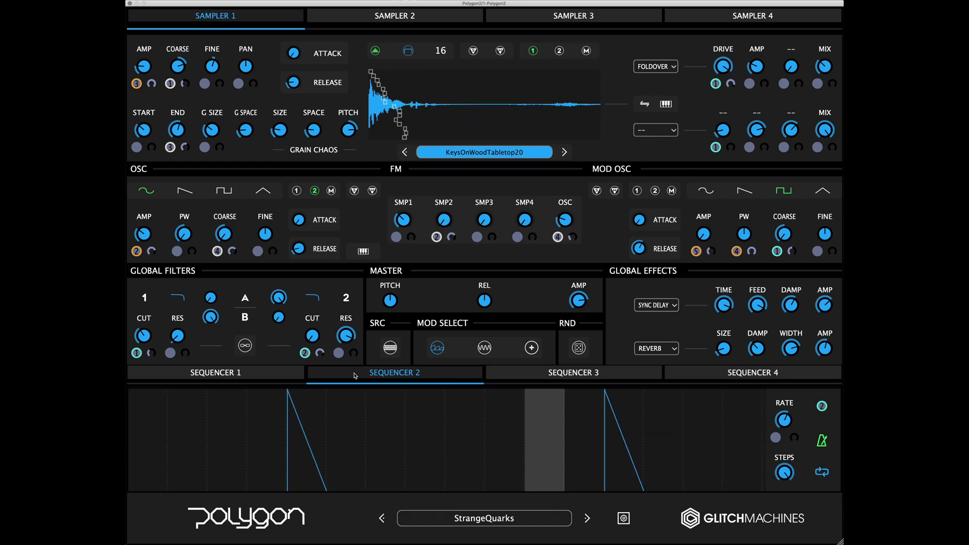
pyautogui.click(282, 373)
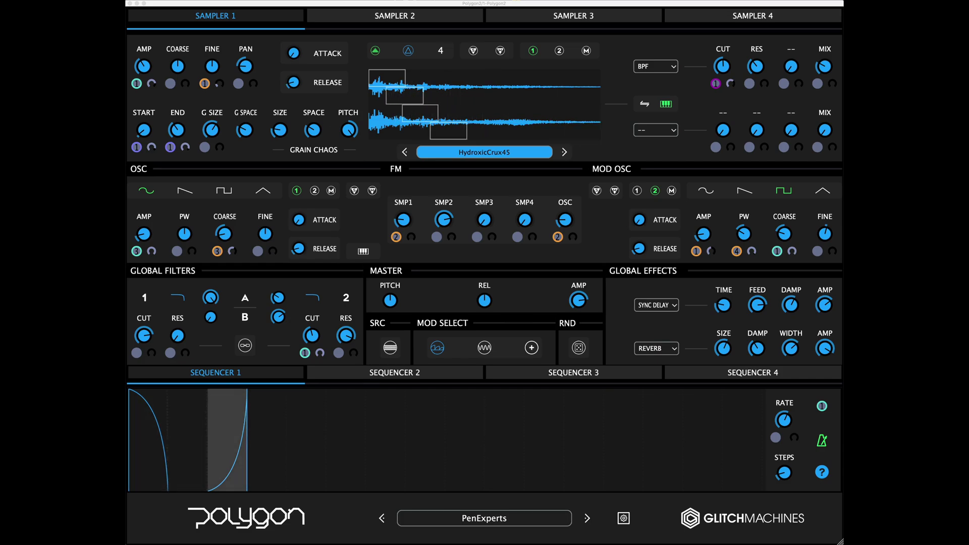
# Look through the patterns of Sequencers 2 to 4 in the PenExperts preset and return to Sequencer 1
pyautogui.click(428, 377)
pyautogui.click(537, 377)
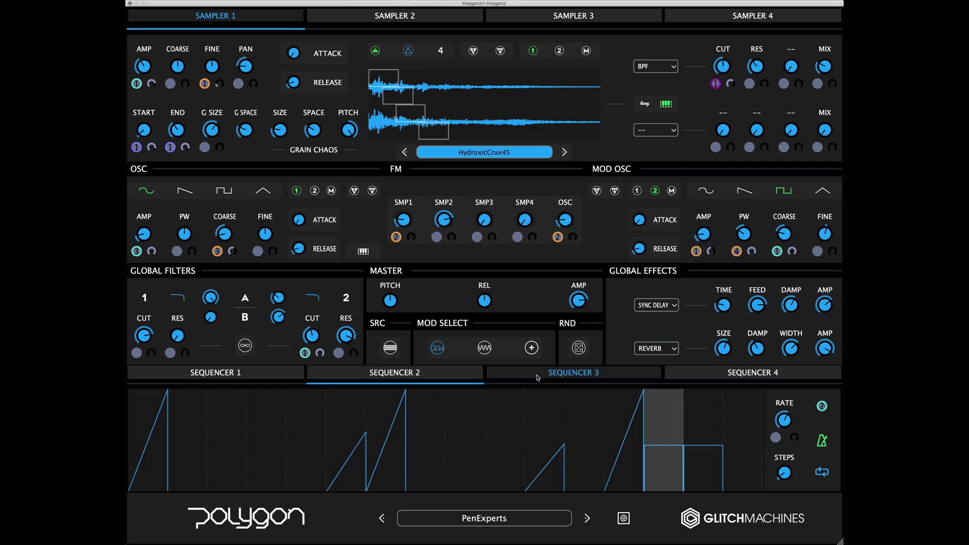
pyautogui.click(701, 377)
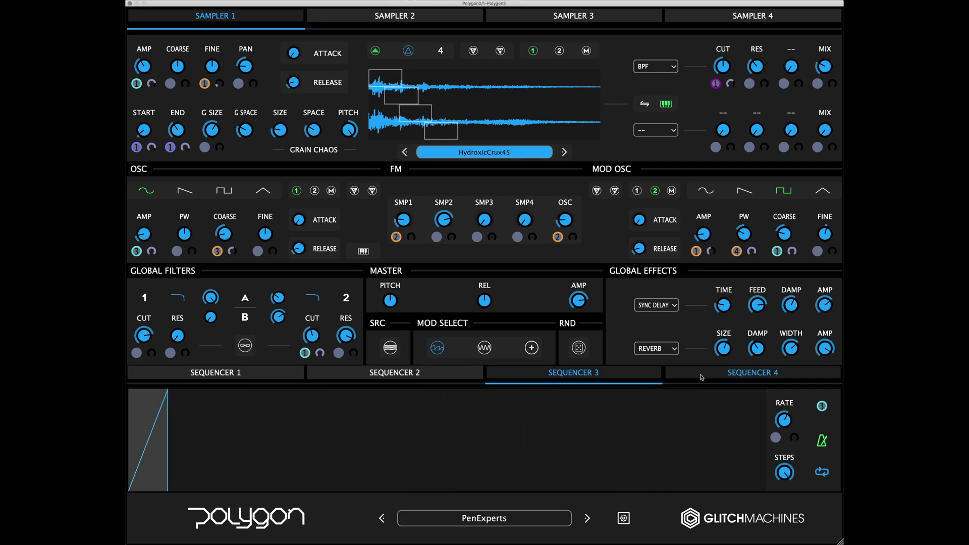
pyautogui.click(584, 379)
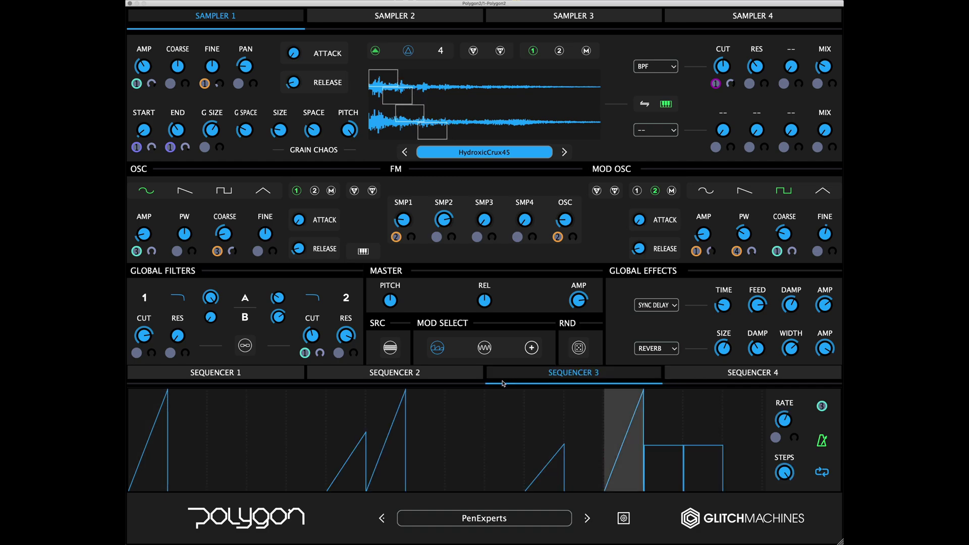
pyautogui.click(450, 378)
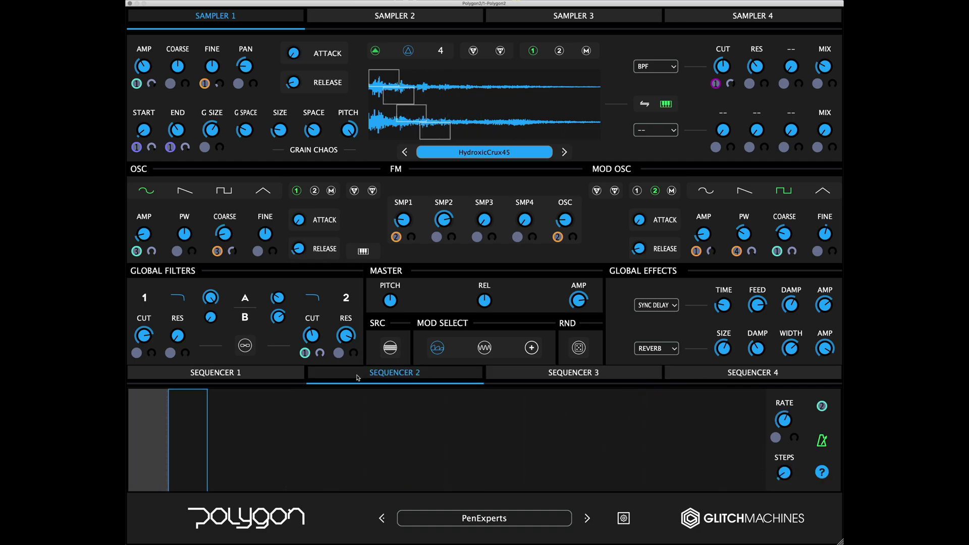
pyautogui.click(270, 374)
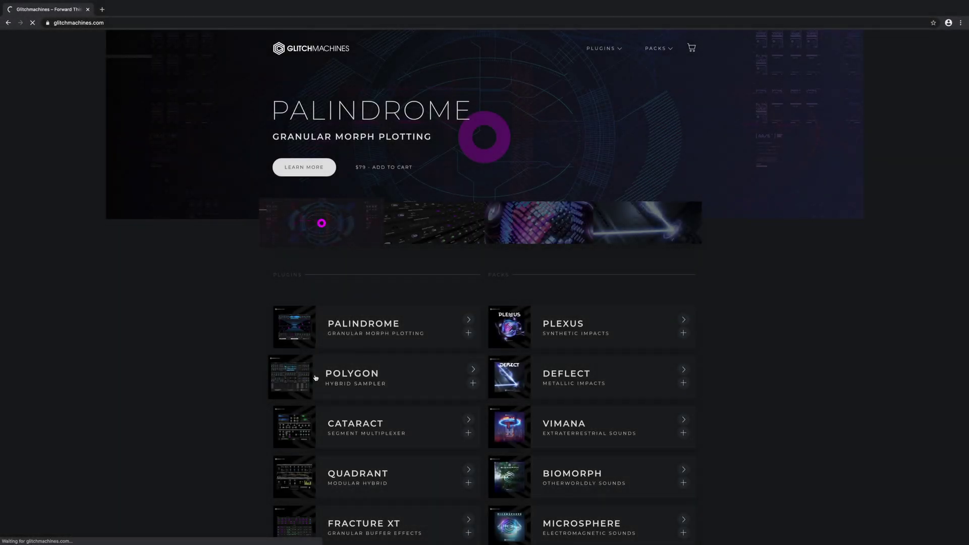
# Switch to the browser and open the Polygon product page on the Glitchmachines website
pyautogui.click(315, 377)
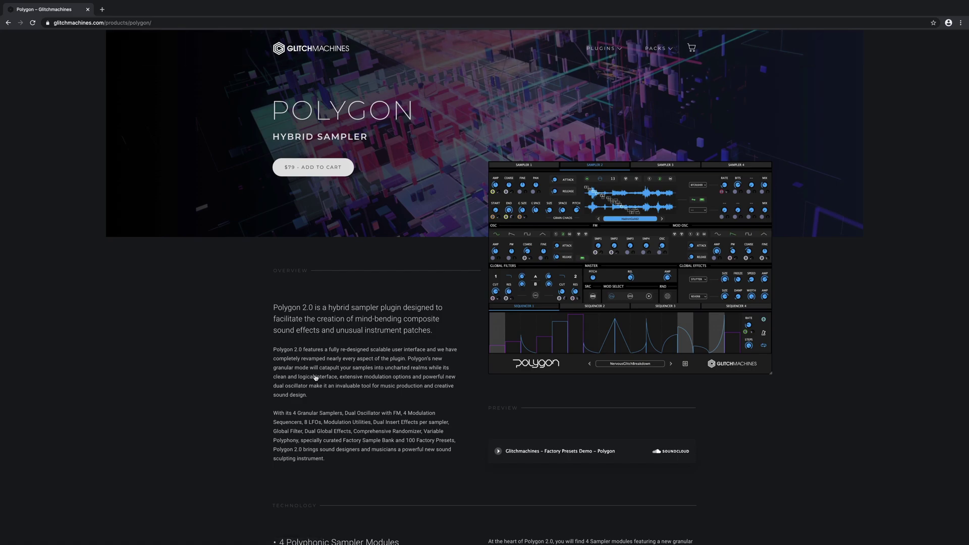